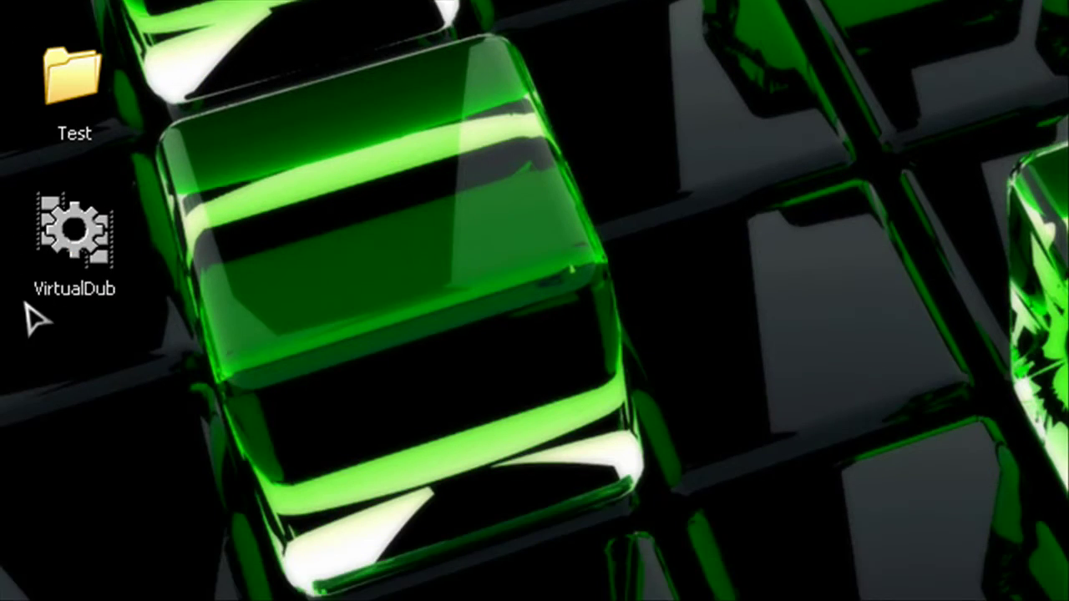
Select the VirtualDub desktop shortcut, then clear the desktop selection.
{"action": "left_click", "coordinate": [74, 543]}
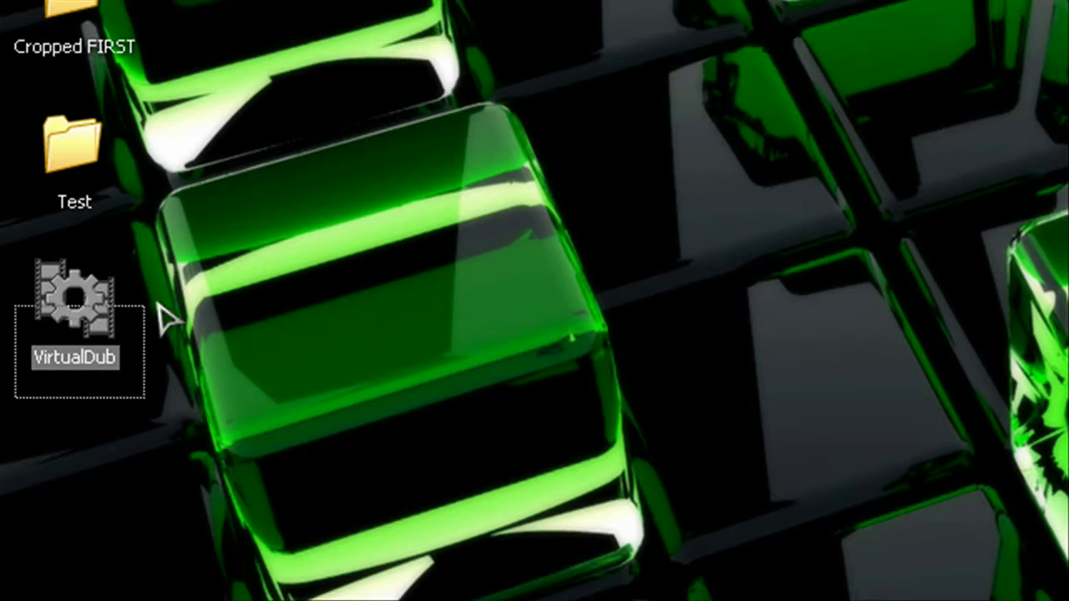
{"action": "left_click", "coordinate": [213, 317]}
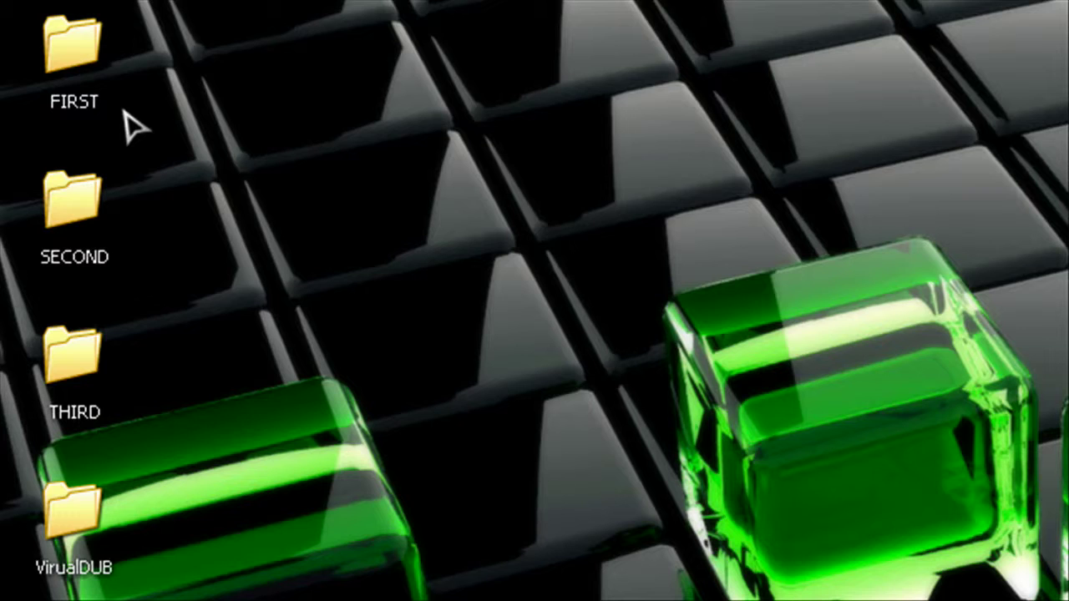
Open the FIRST folder of video clips from the desktop.
{"action": "double_click", "coordinate": [71, 73]}
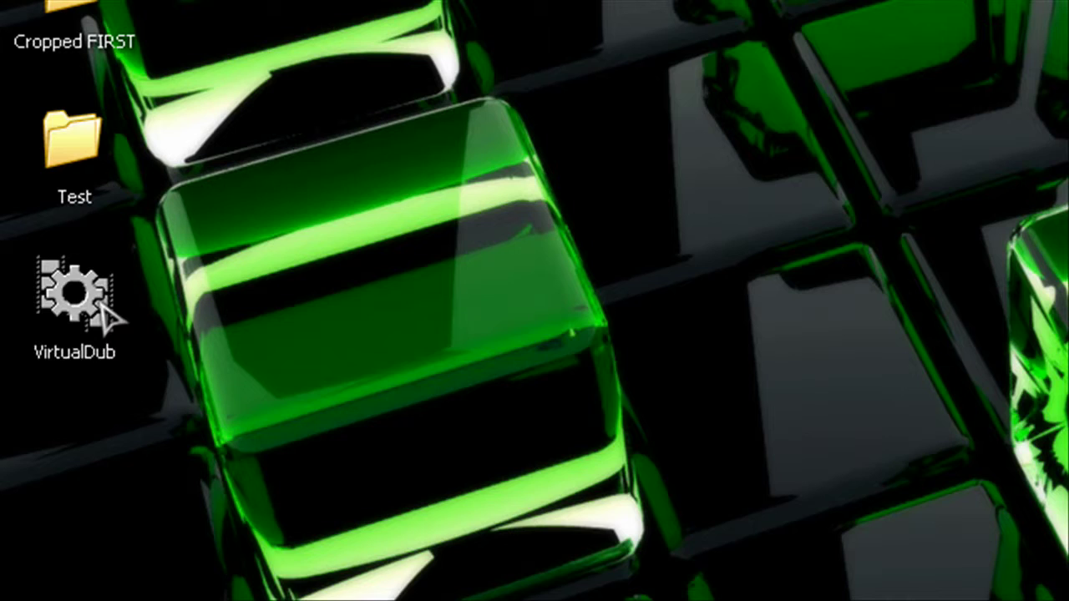
Launch VirtualDub and drag First 006 from the FIRST folder into it.
{"action": "double_click", "coordinate": [100, 305]}
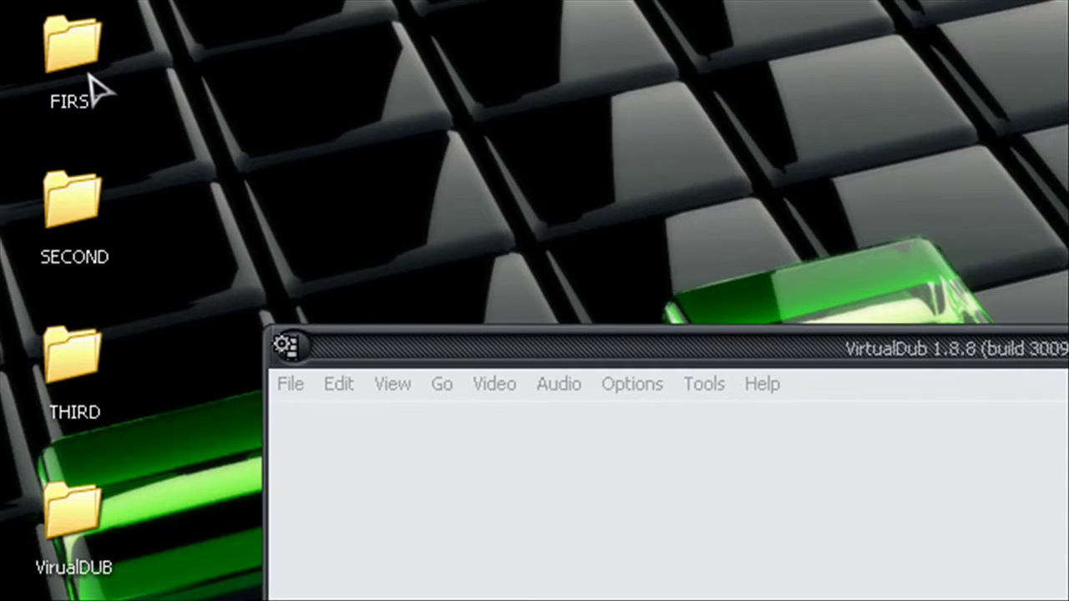
{"action": "double_click", "coordinate": [94, 79]}
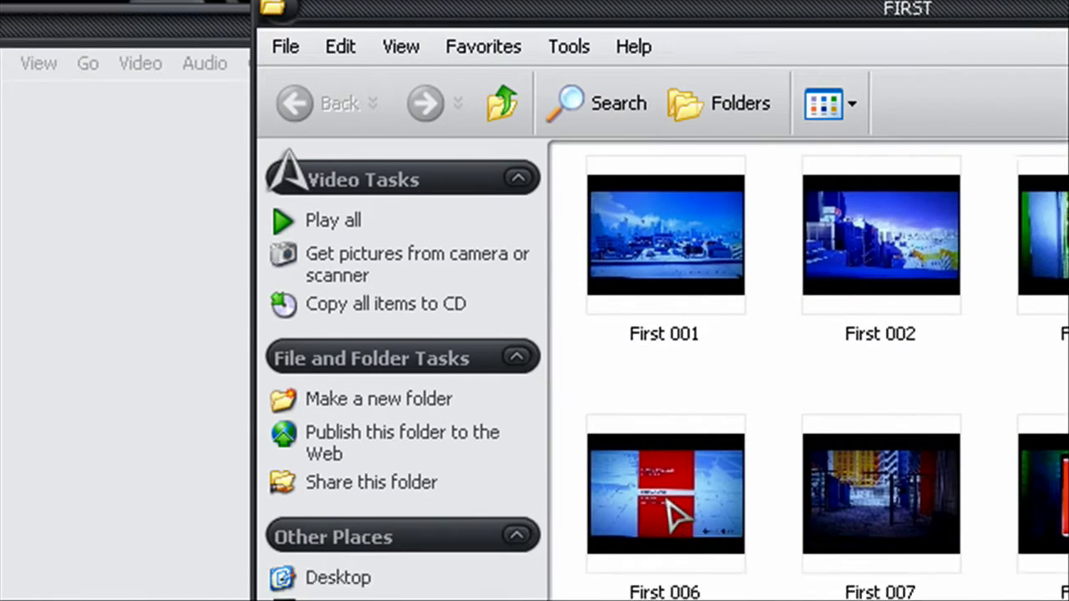
{"action": "left_click_drag", "start_coordinate": [716, 348], "coordinate": [210, 309]}
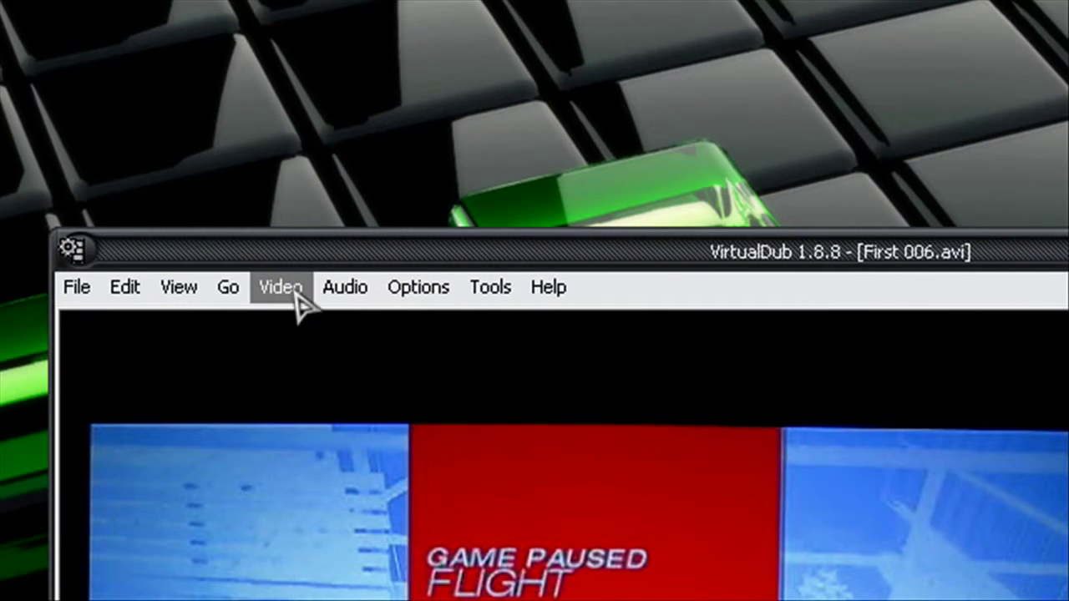
Add a null transform filter under Video > Filters and bring up its cropping settings.
{"action": "left_click", "coordinate": [283, 287]}
{"action": "left_click", "coordinate": [309, 332]}
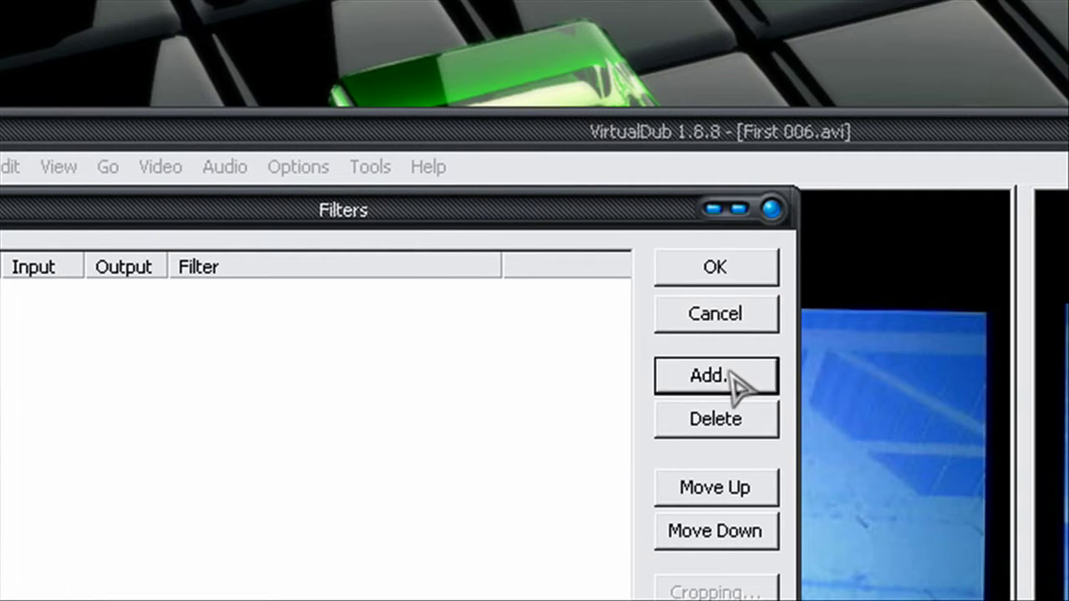
{"action": "left_click", "coordinate": [728, 380]}
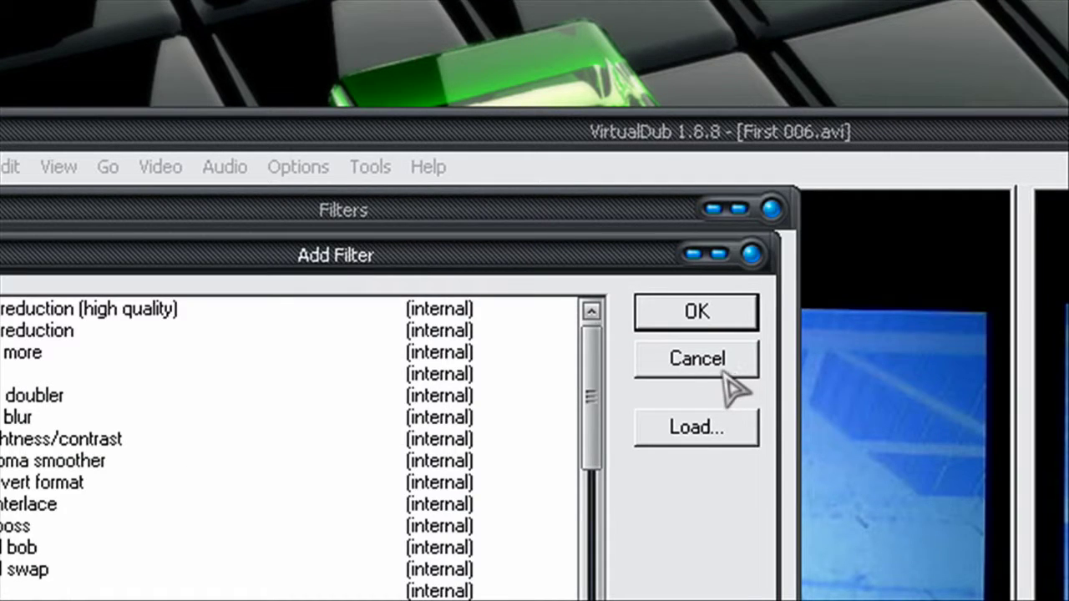
{"action": "left_click_drag", "start_coordinate": [585, 400], "coordinate": [592, 461]}
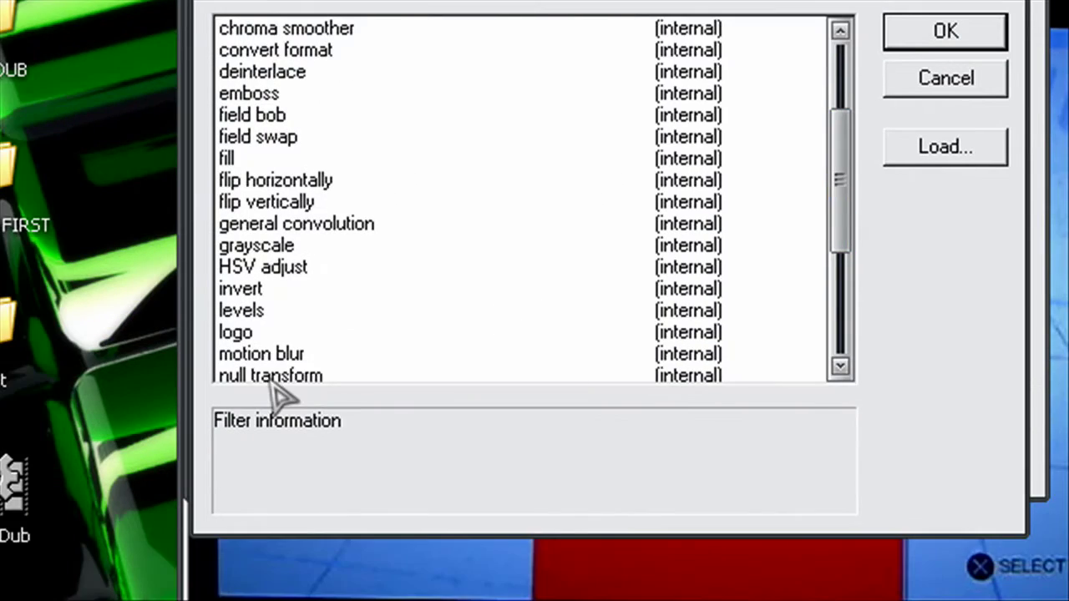
{"action": "left_click", "coordinate": [273, 380]}
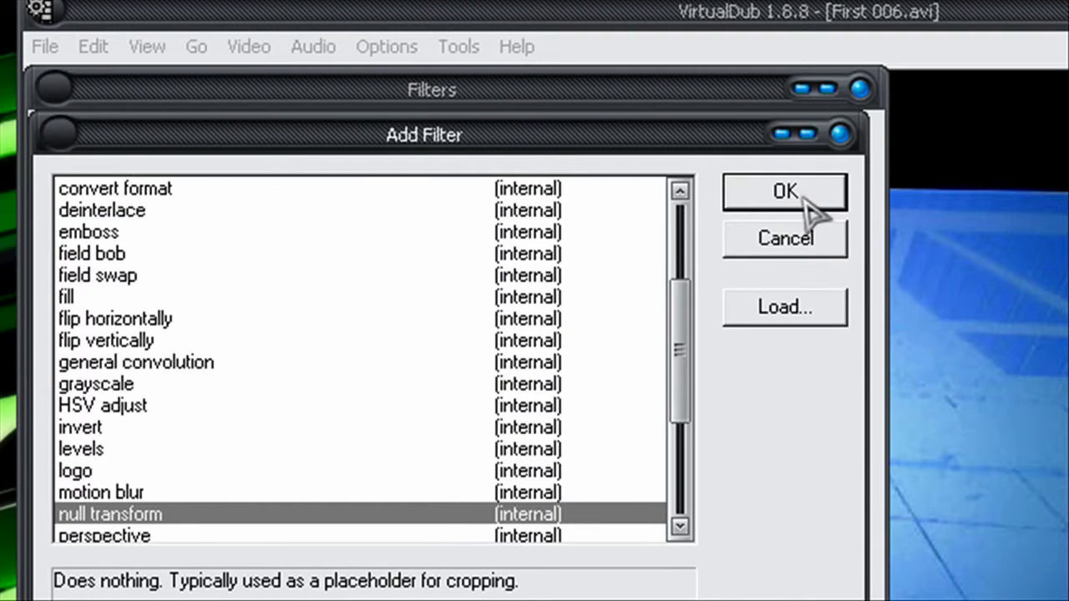
{"action": "left_click", "coordinate": [804, 197]}
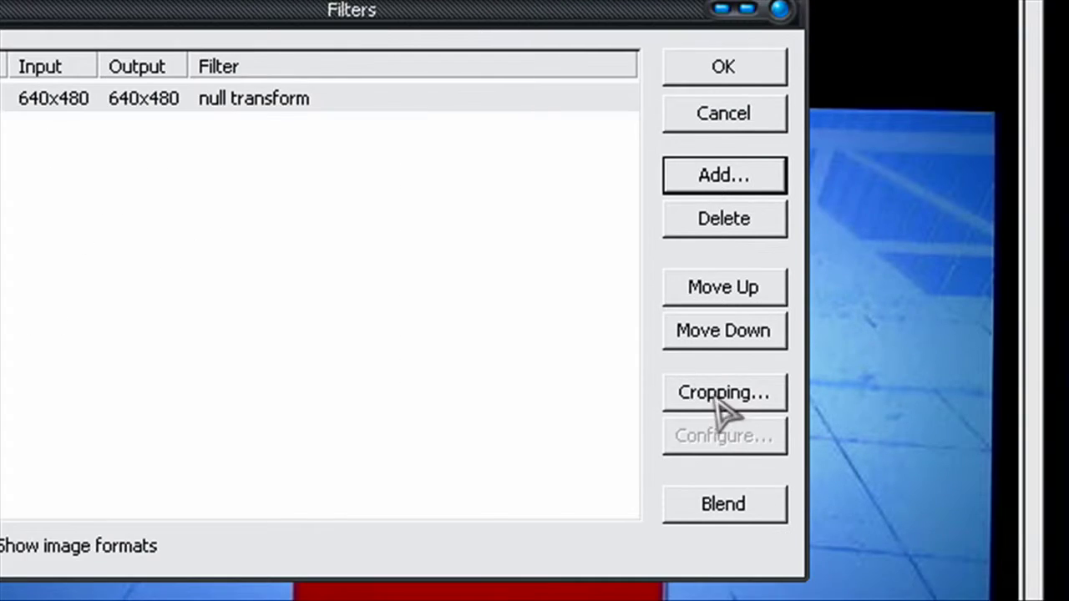
{"action": "left_click", "coordinate": [804, 472]}
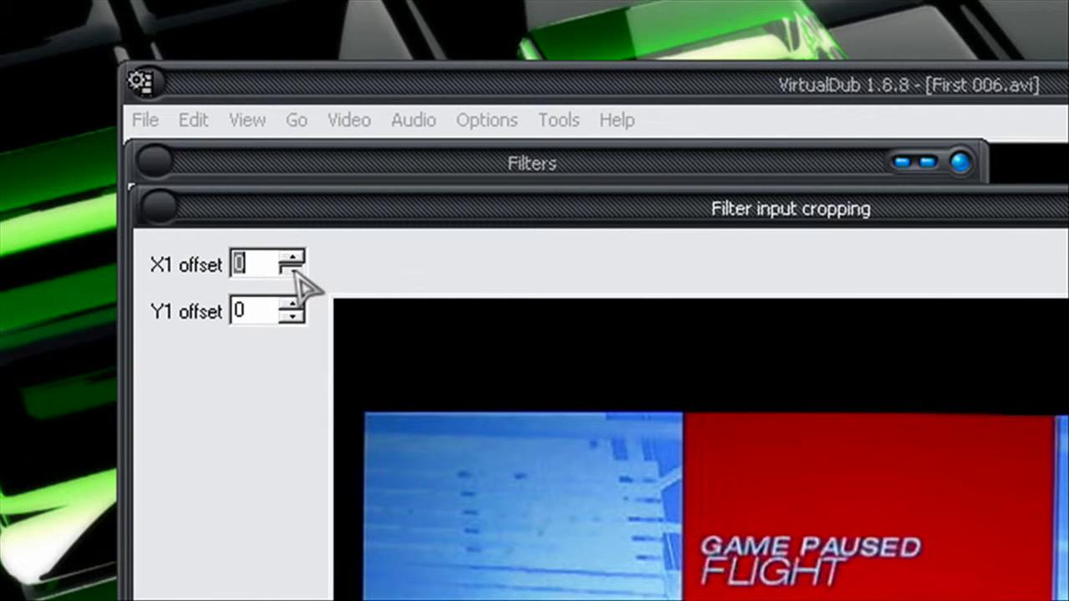
Drag the four crop edges to the picture borders (X1 19, Y1 78, X2 18, Y2 69).
{"action": "left_click", "coordinate": [293, 261]}
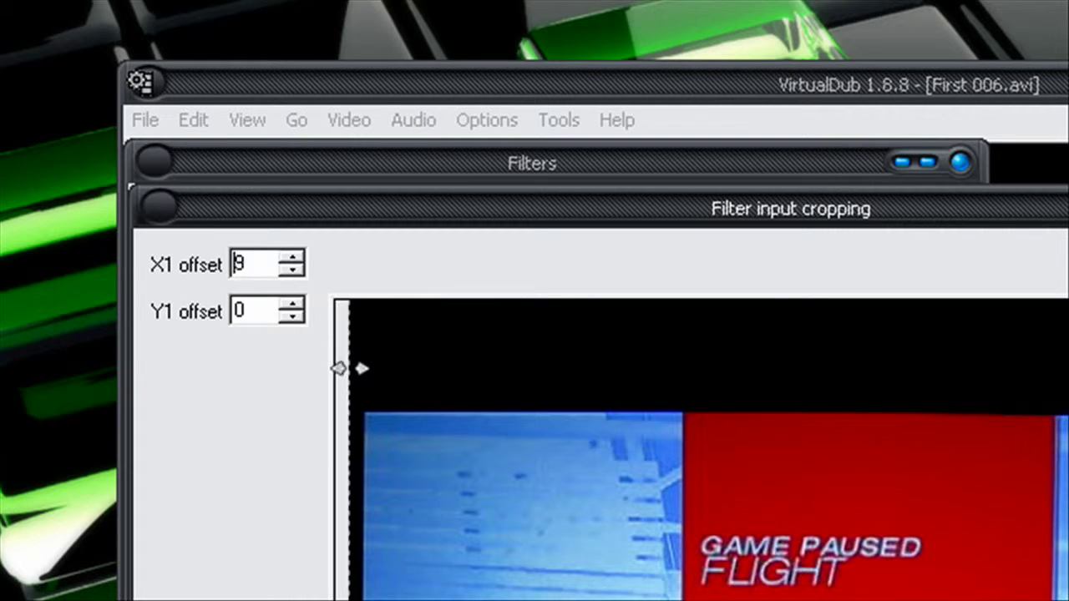
{"action": "left_click_drag", "start_coordinate": [338, 368], "coordinate": [549, 384]}
{"action": "left_click_drag", "start_coordinate": [469, 305], "coordinate": [306, 301]}
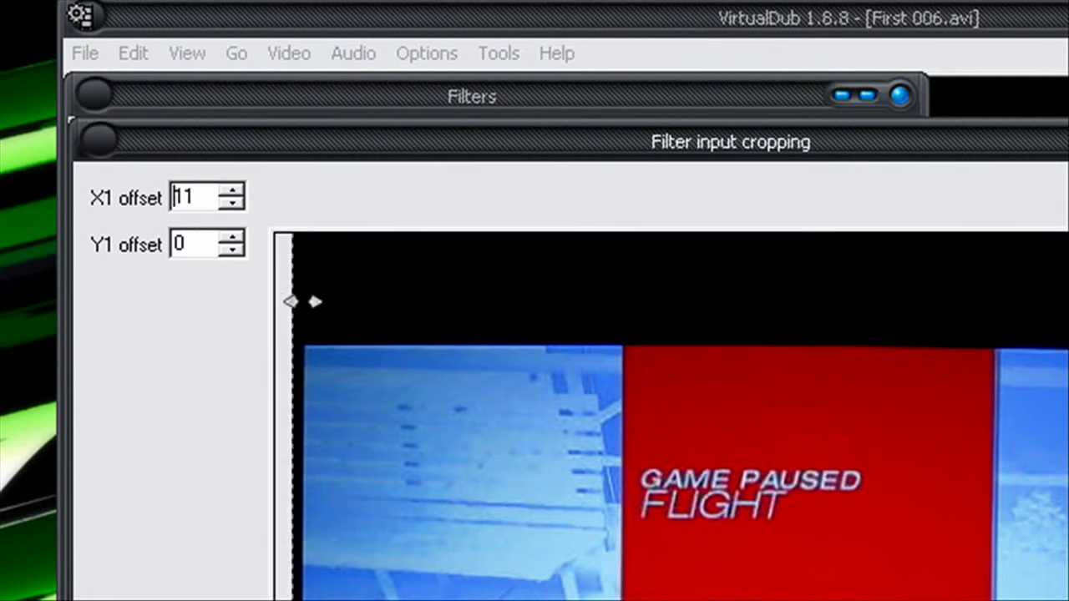
{"action": "left_click_drag", "start_coordinate": [524, 241], "coordinate": [524, 372]}
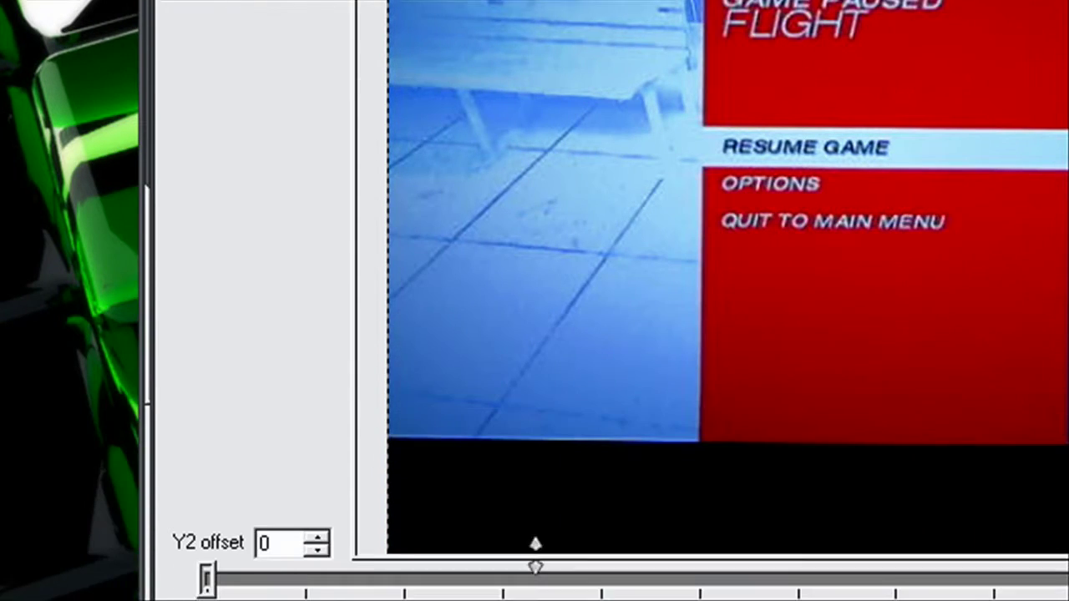
{"action": "left_click_drag", "start_coordinate": [536, 543], "coordinate": [535, 441]}
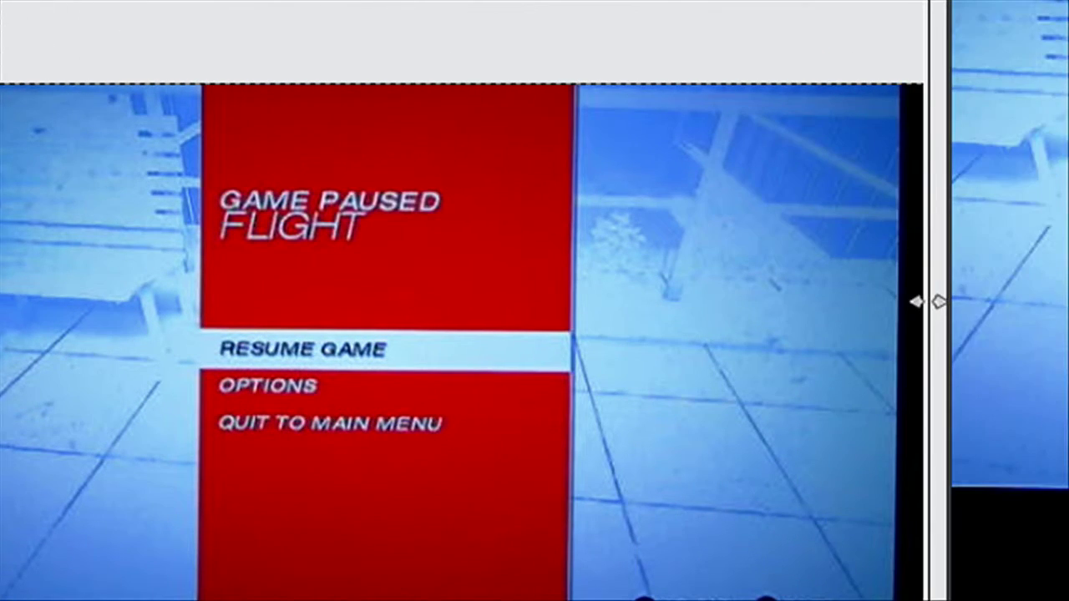
{"action": "left_click_drag", "start_coordinate": [927, 302], "coordinate": [775, 301]}
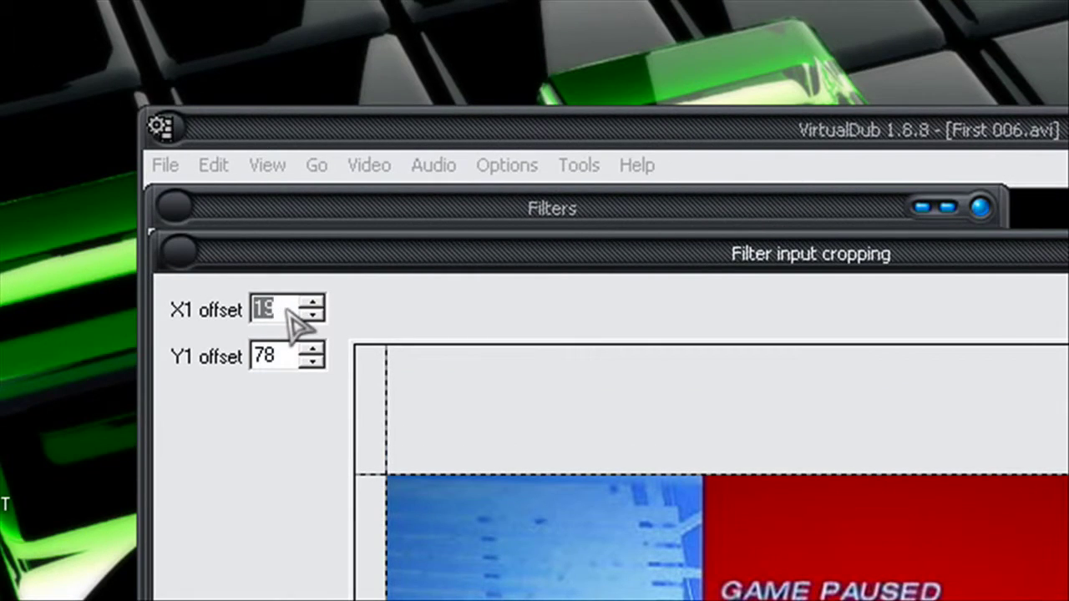
Set crop offsets X1 18, Y1 72, Y2 70 and confirm, giving a 604x338 null transform.
{"action": "type", "text": "18"}
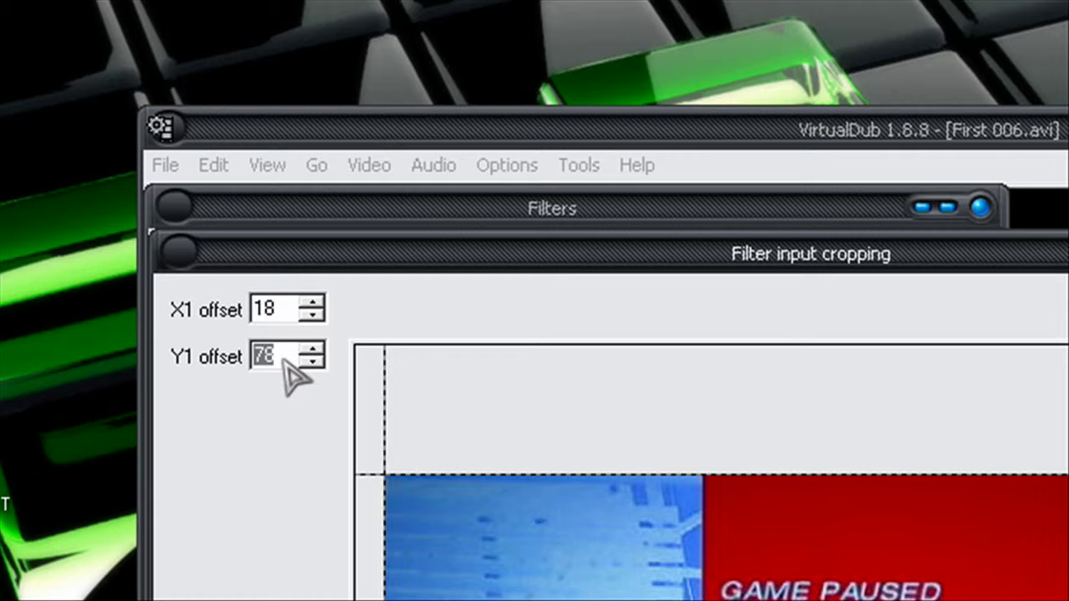
{"action": "type", "text": "72"}
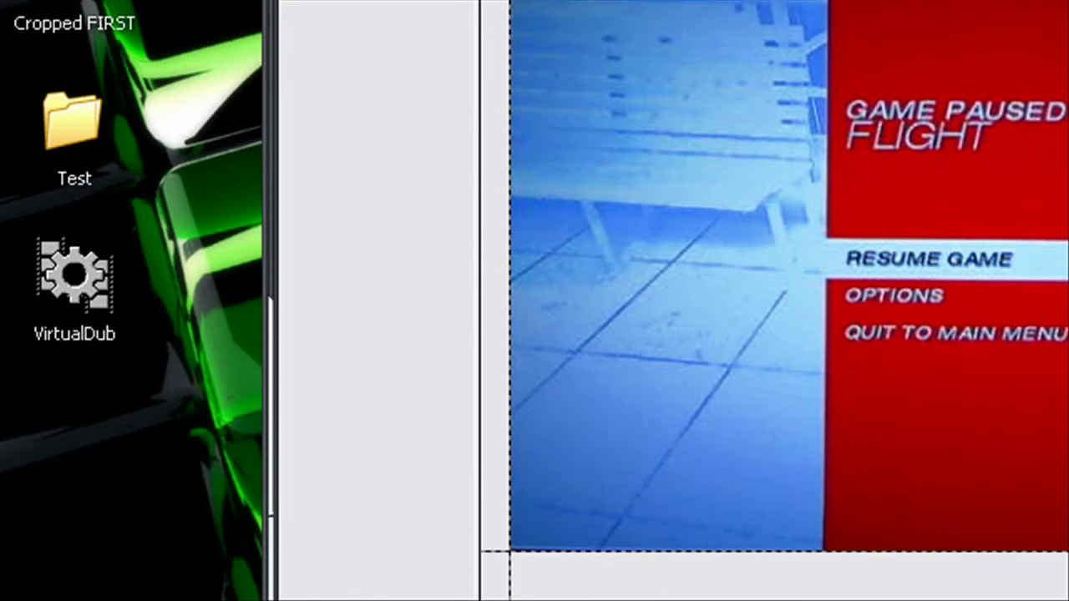
{"action": "double_click", "coordinate": [393, 435]}
{"action": "type", "text": "7"}
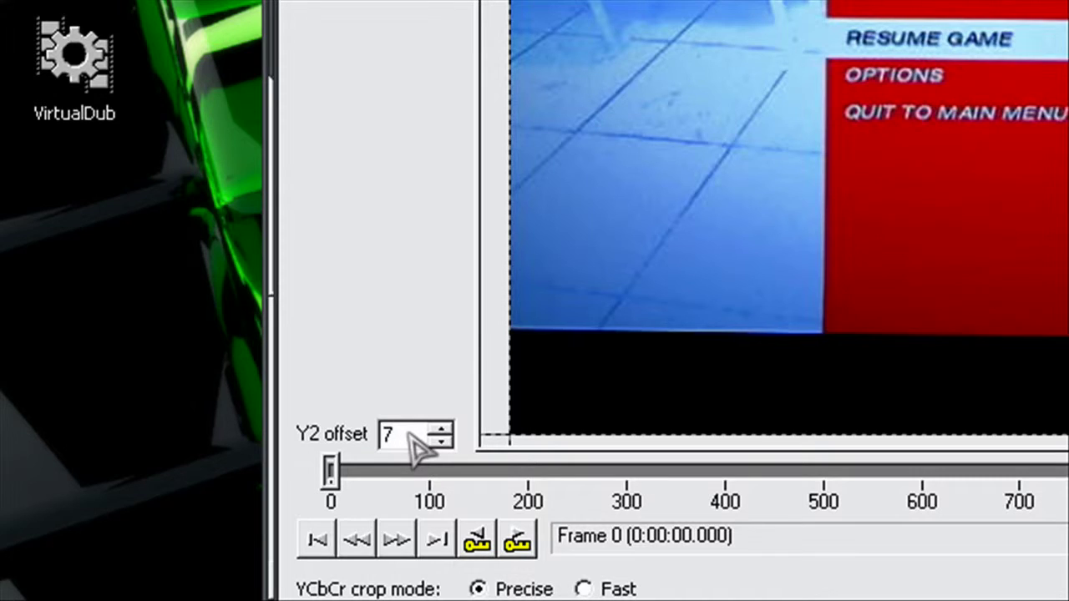
{"action": "type", "text": "0"}
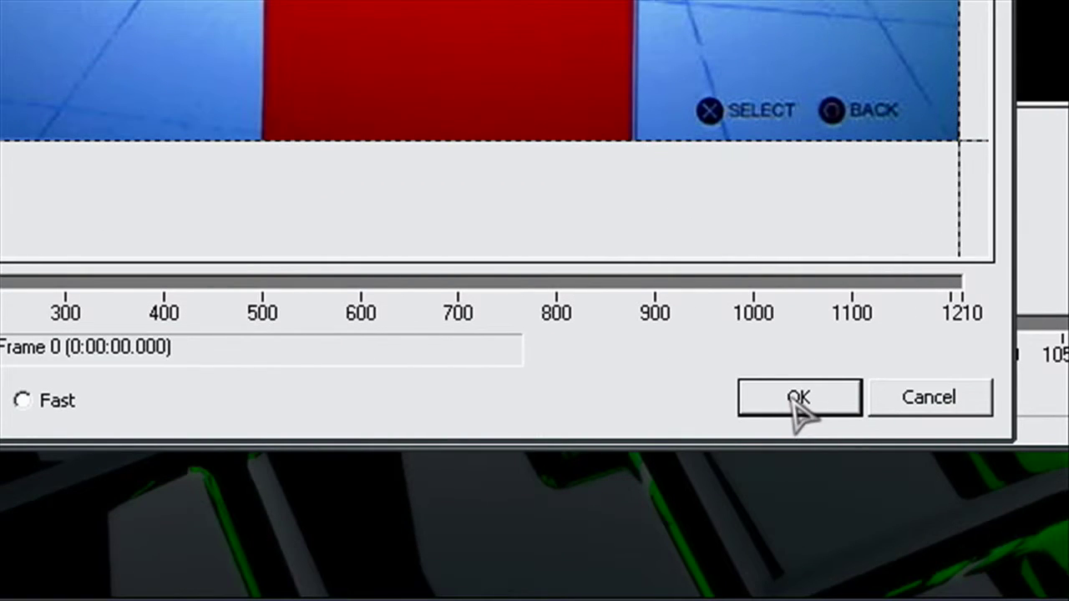
{"action": "left_click", "coordinate": [798, 399]}
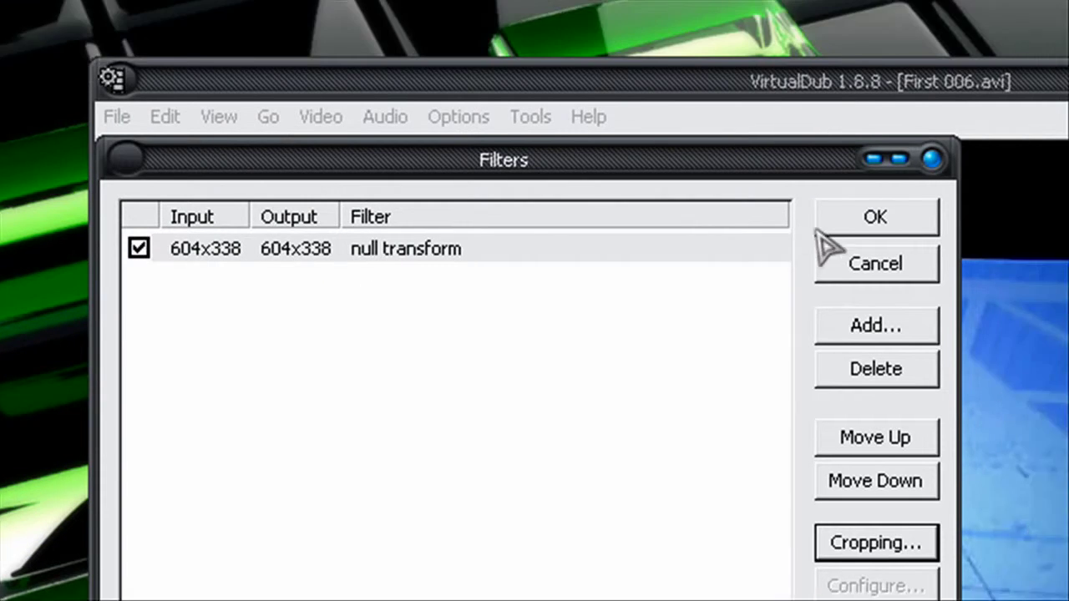
Close the filter list and select Xvid MPEG-4 Codec as the video compression.
{"action": "left_click", "coordinate": [918, 146]}
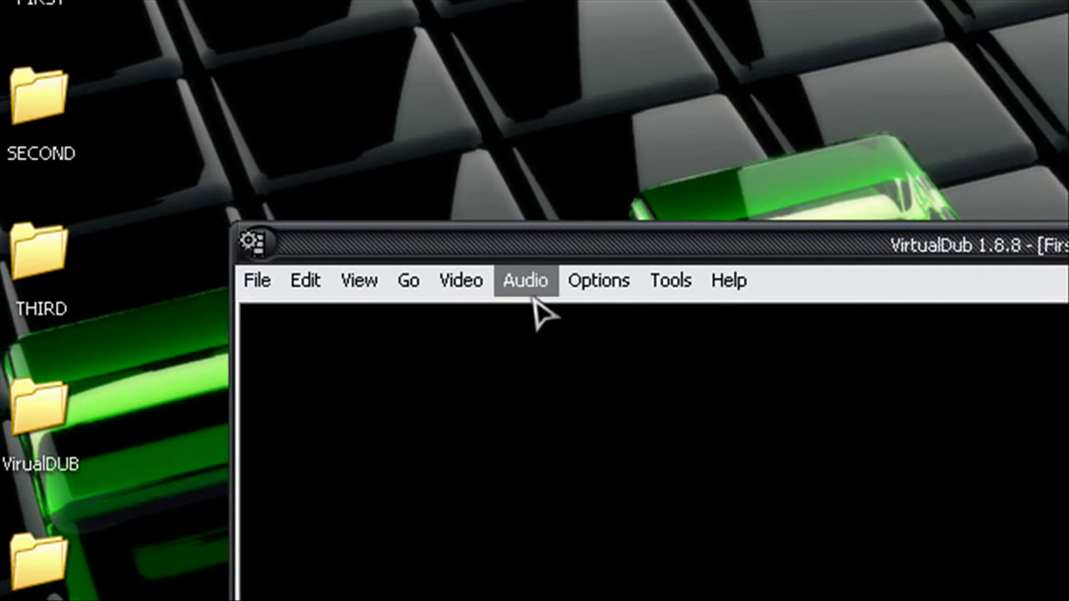
{"action": "left_click", "coordinate": [468, 283]}
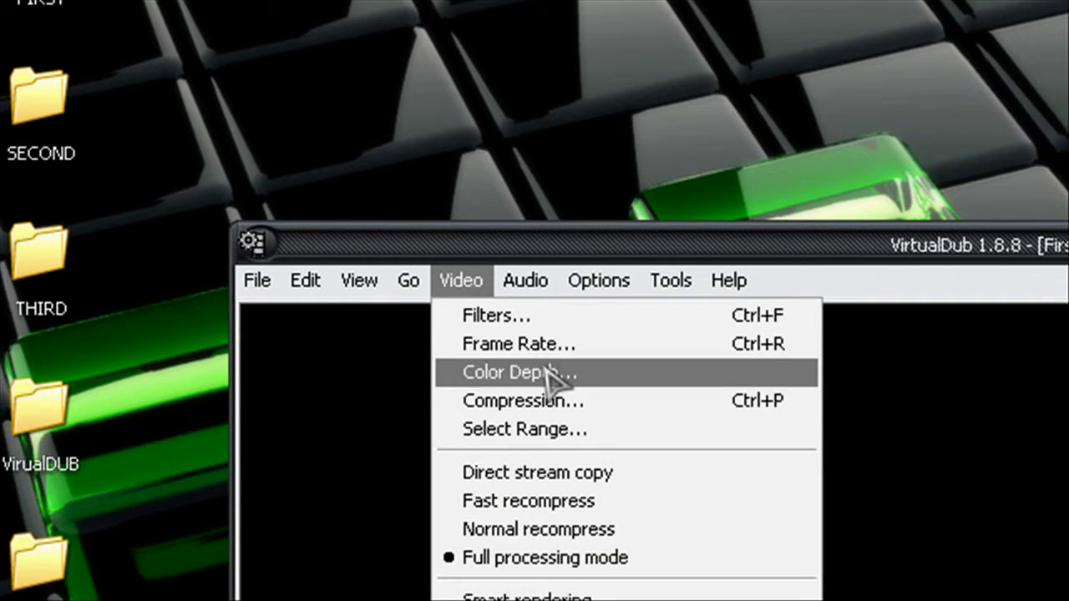
{"action": "left_click", "coordinate": [554, 403]}
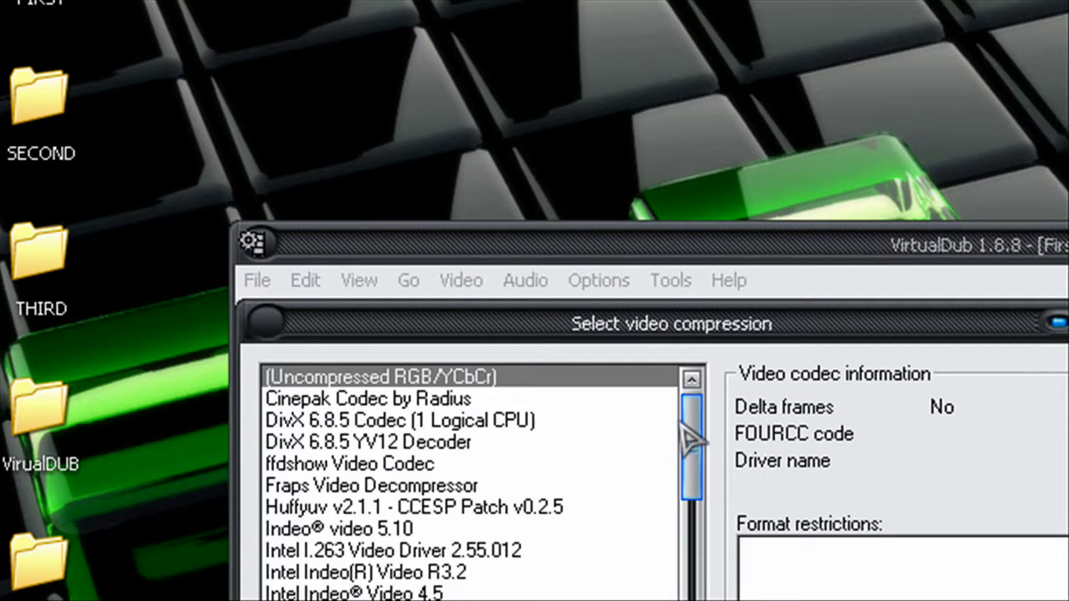
{"action": "left_click_drag", "start_coordinate": [690, 438], "coordinate": [698, 558]}
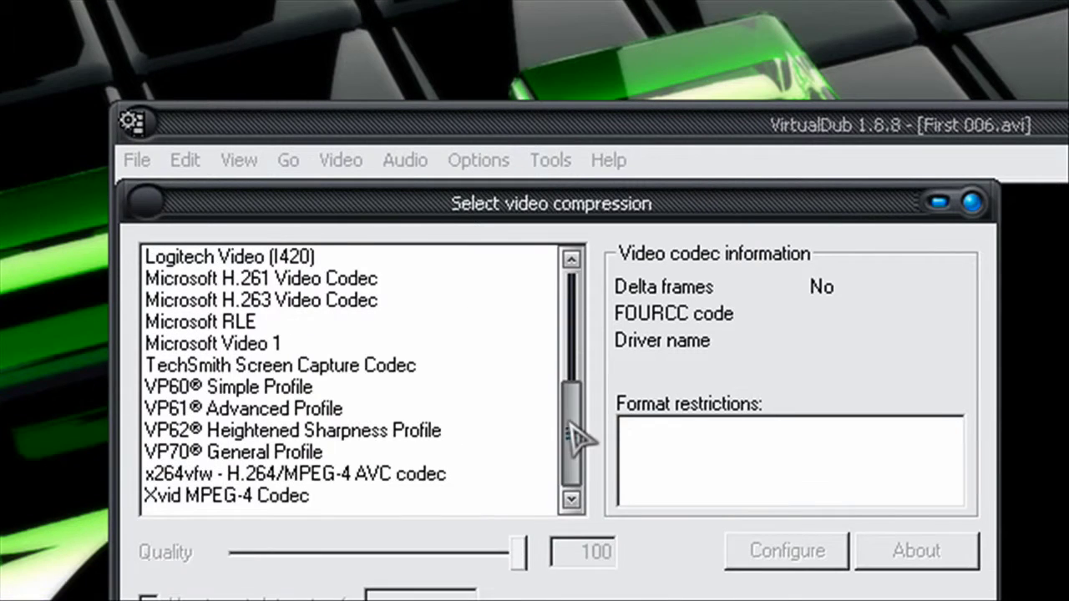
{"action": "mouse_move", "coordinate": [575, 436]}
{"action": "left_mouse_down"}
{"action": "mouse_move", "coordinate": [573, 298]}
{"action": "mouse_move", "coordinate": [565, 429]}
{"action": "left_mouse_up"}
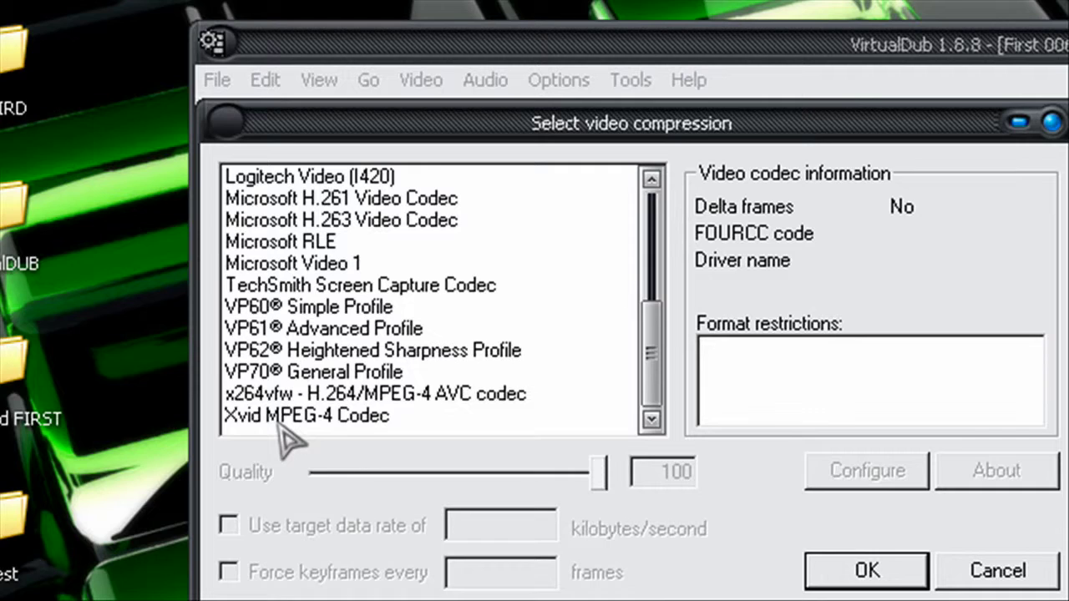
{"action": "left_click", "coordinate": [284, 417]}
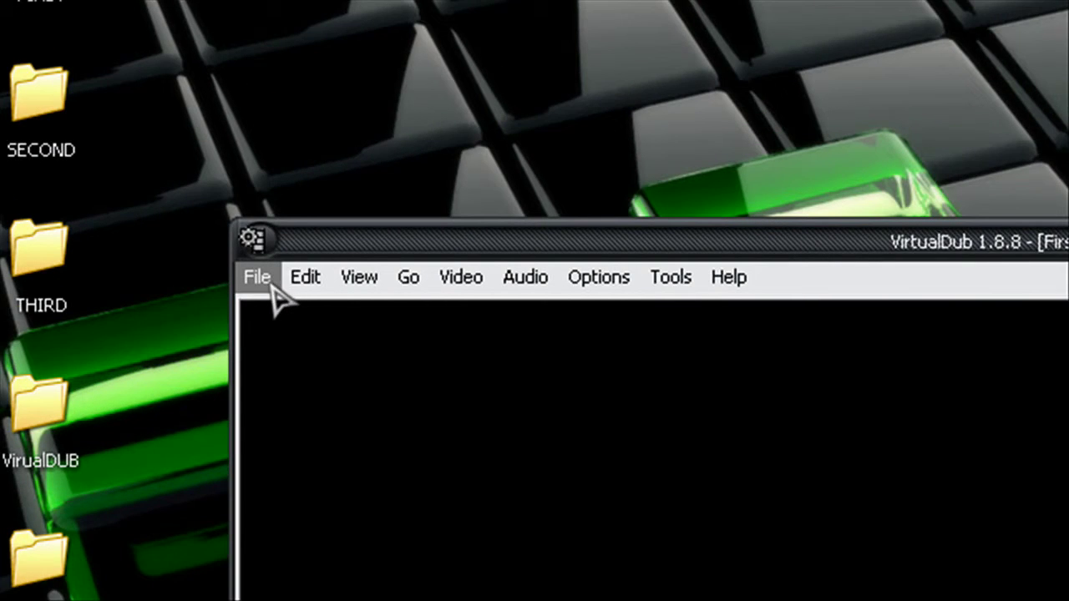
Save the footage as First 006.avi in the Cropped FIRST folder, starting the render.
{"action": "left_click", "coordinate": [284, 300]}
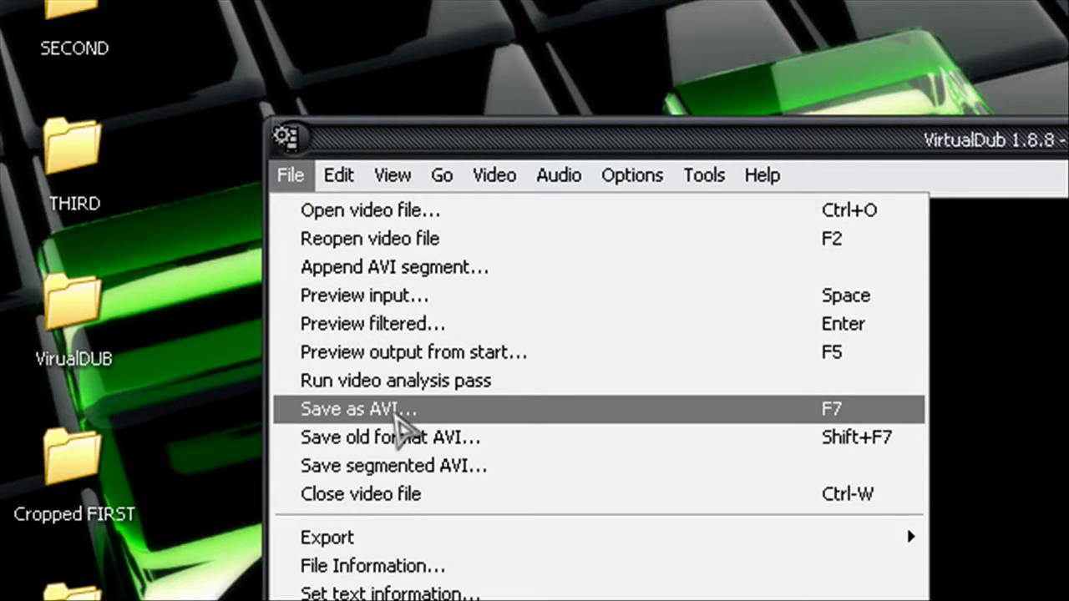
{"action": "left_click", "coordinate": [380, 529]}
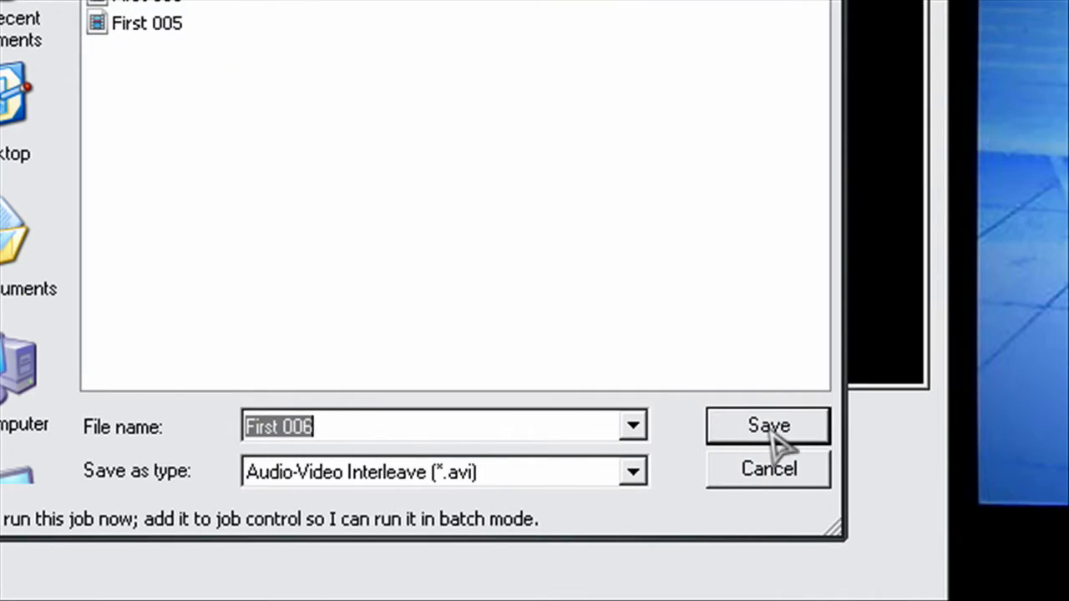
{"action": "left_click", "coordinate": [771, 428]}
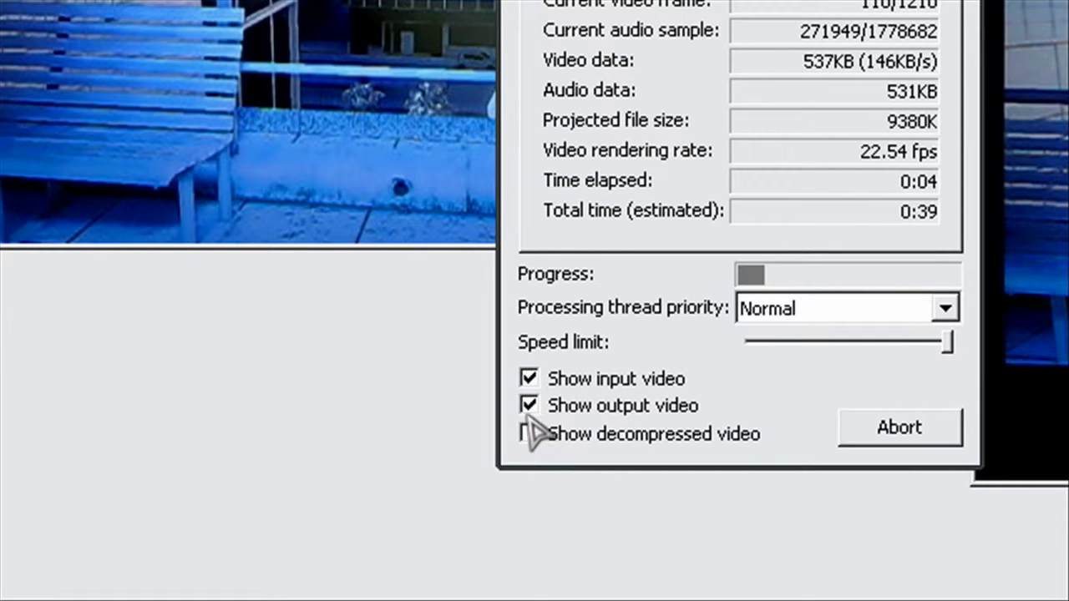
Uncheck Show output video and Show input video in the Status window.
{"action": "left_click", "coordinate": [529, 405]}
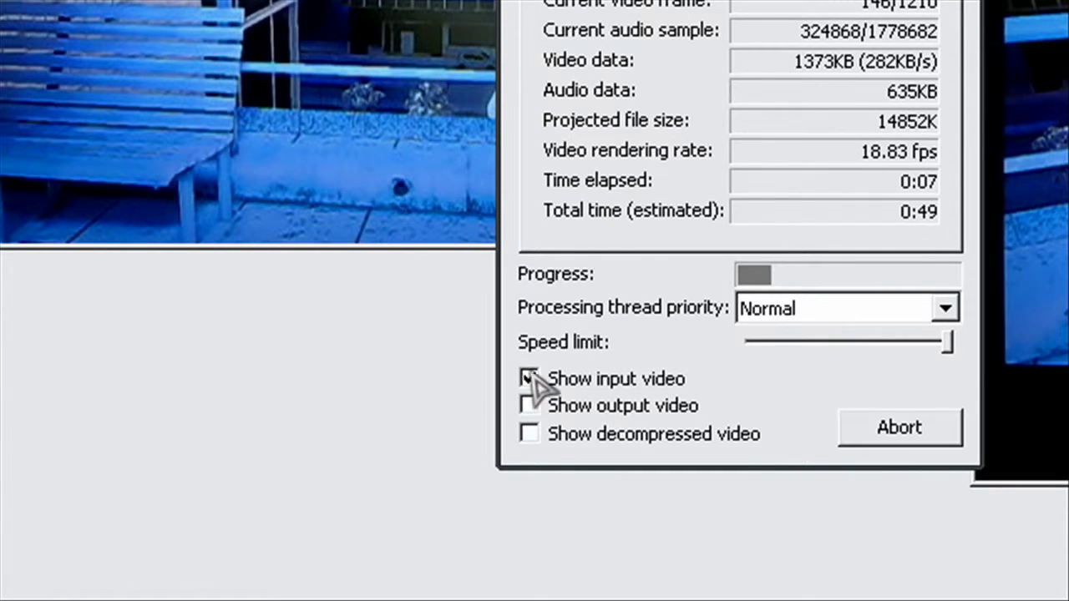
{"action": "left_click", "coordinate": [529, 378]}
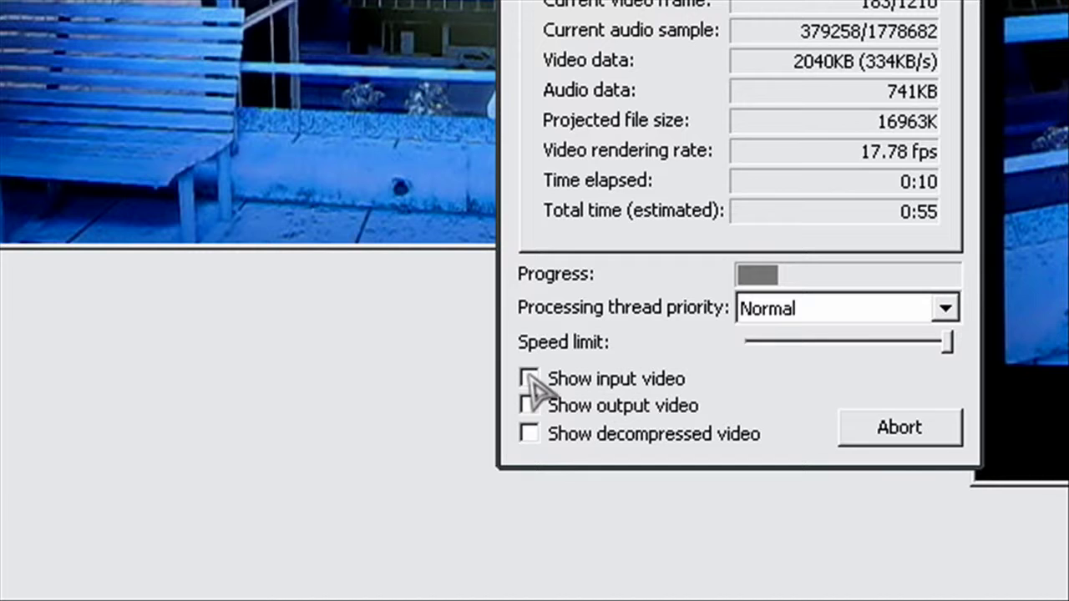